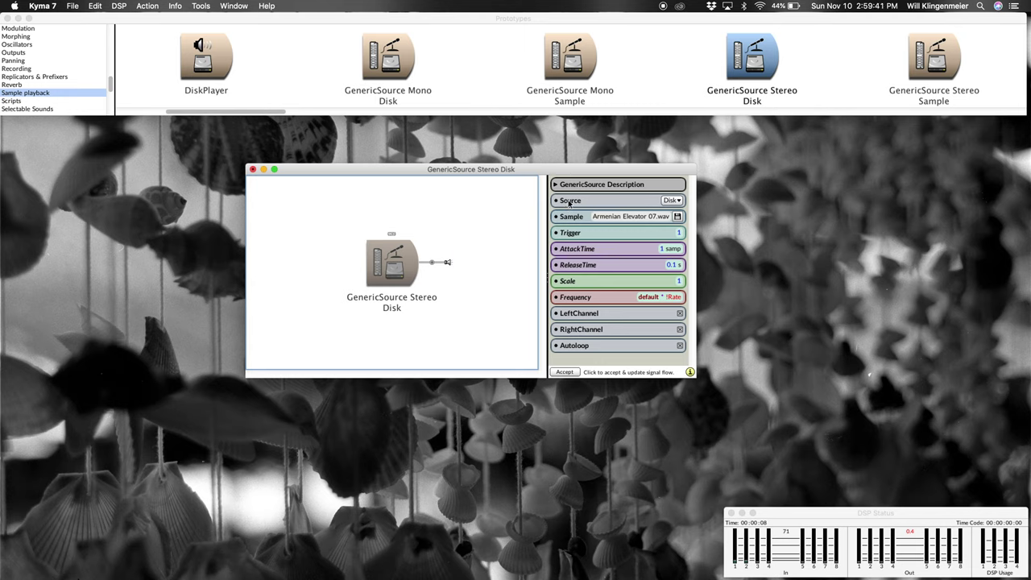
# Leave the sample source on Disk and select the GenericSource Stereo Disk sound.
pyautogui.click(669, 202)
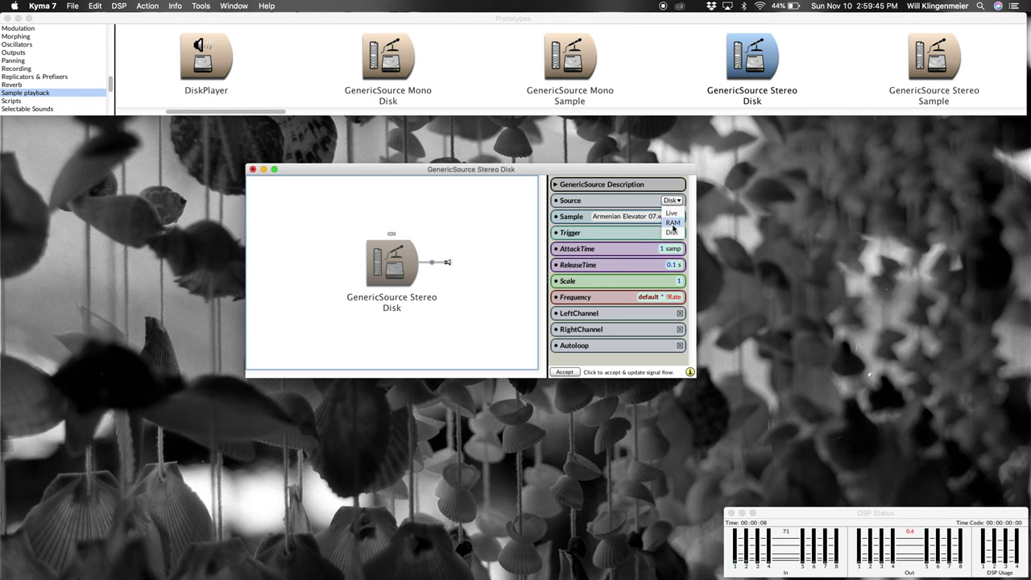
pyautogui.click(642, 201)
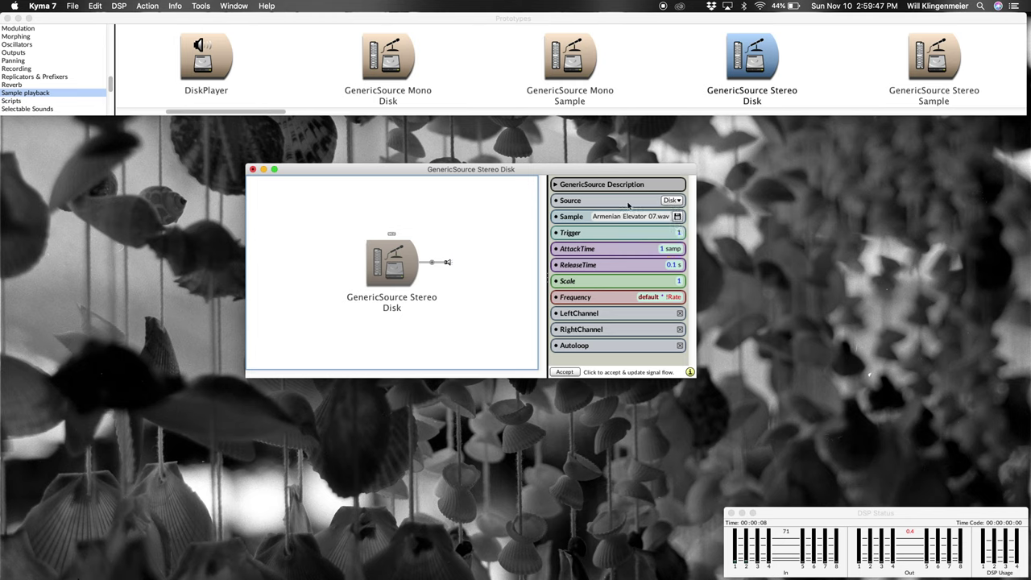
pyautogui.click(402, 274)
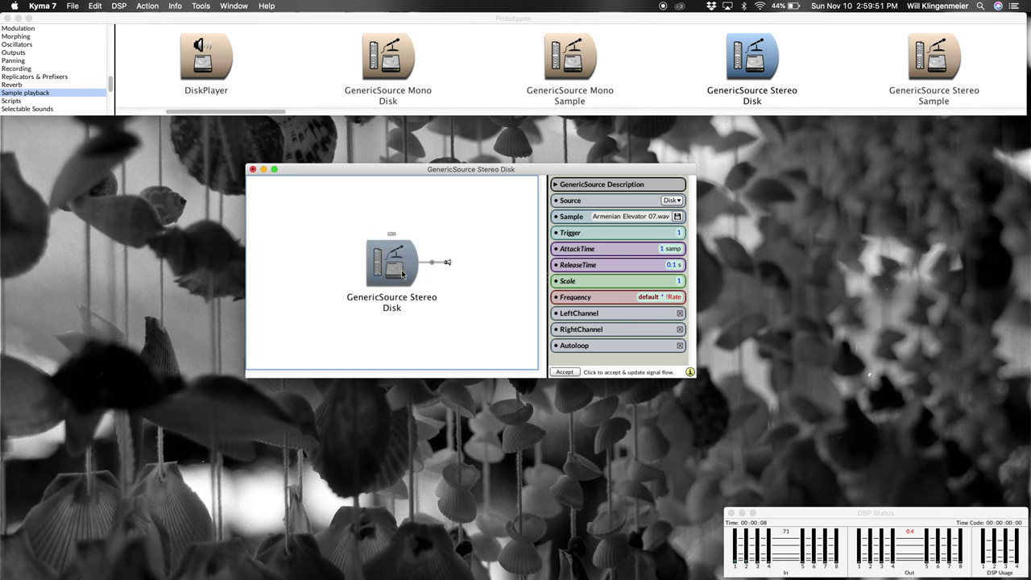
pyautogui.click(146, 5)
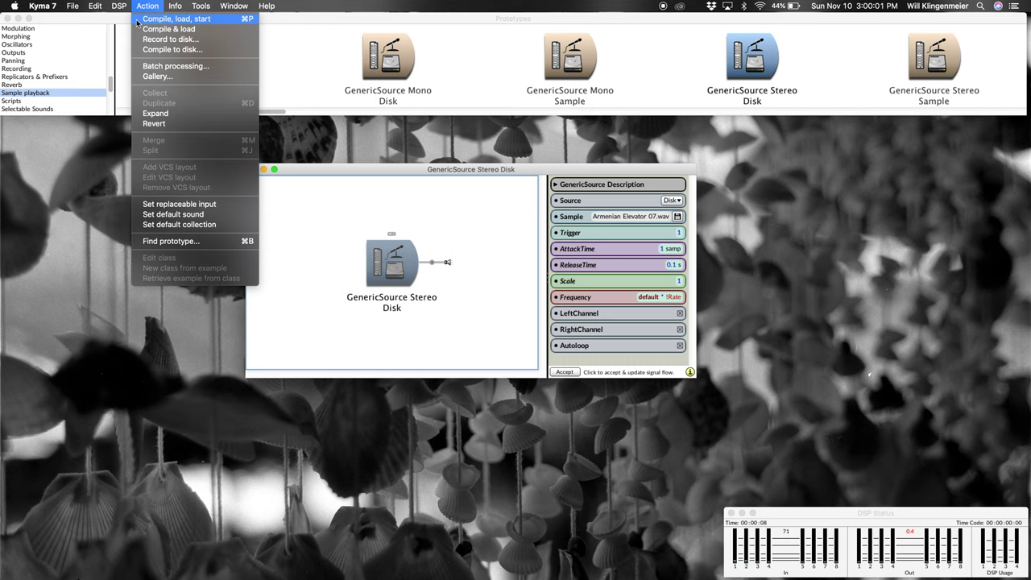
# Compile, load and start the GenericSource Stereo Disk sound, then compile, load and restart it.
pyautogui.click(138, 21)
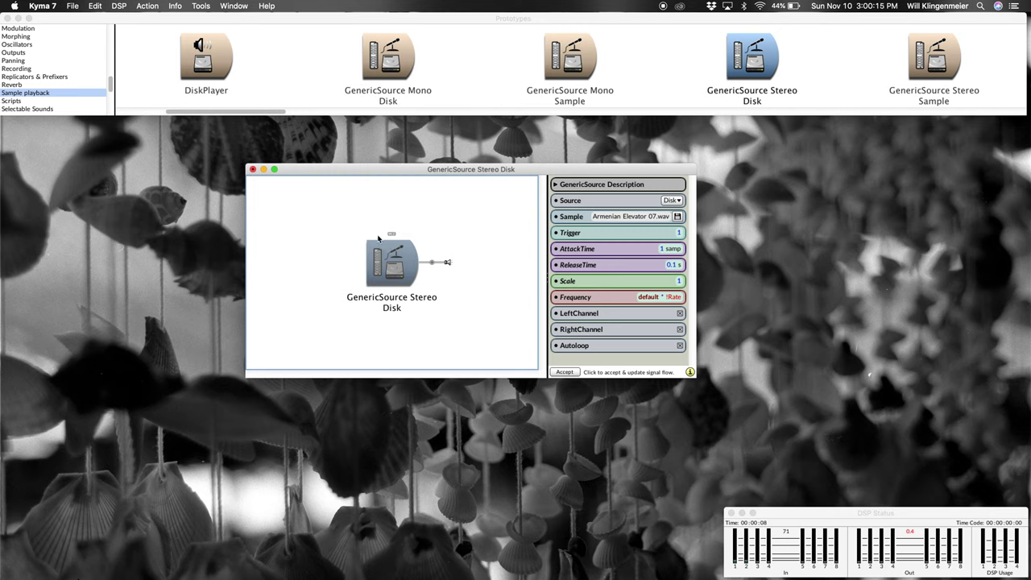
pyautogui.click(145, 6)
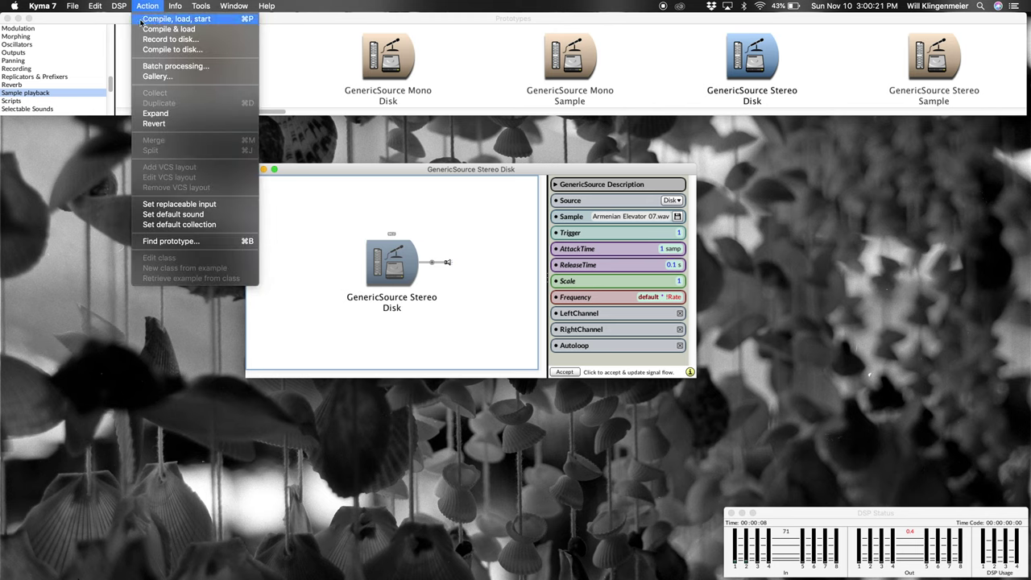
pyautogui.click(142, 19)
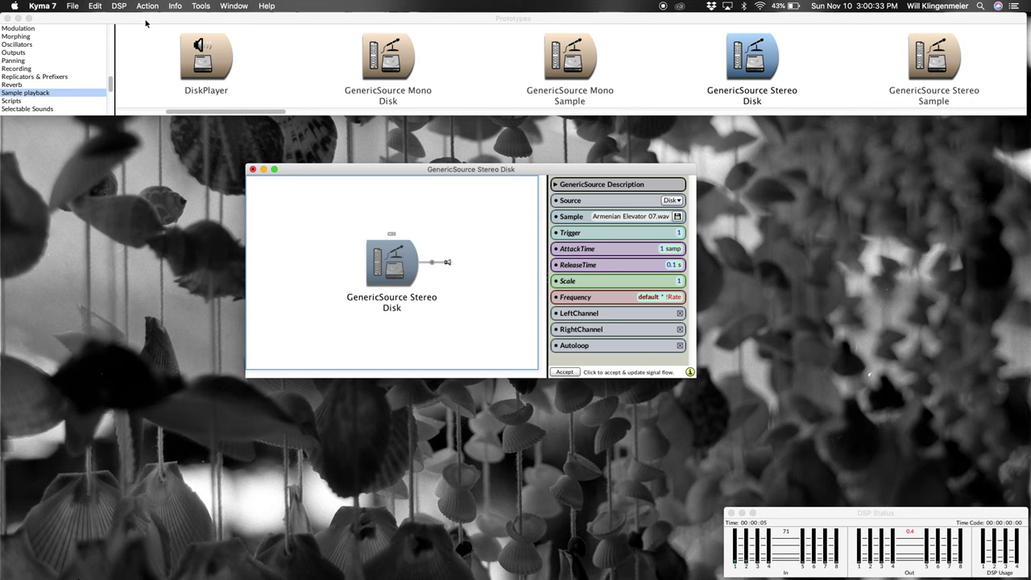
# Run Compile, load, start again so Armenian Elevator 07.wav plays from the beginning.
pyautogui.click(149, 8)
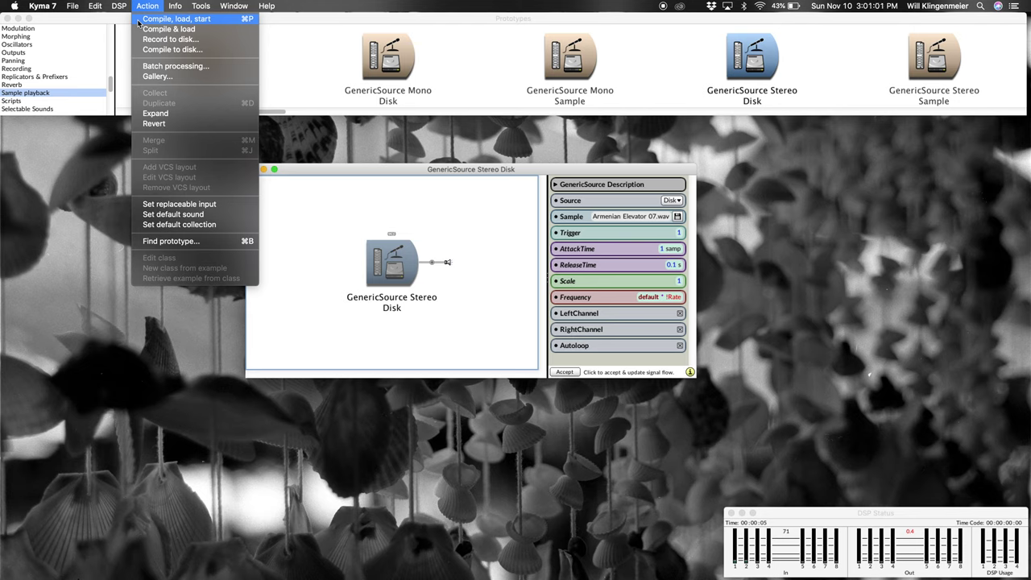
pyautogui.click(144, 6)
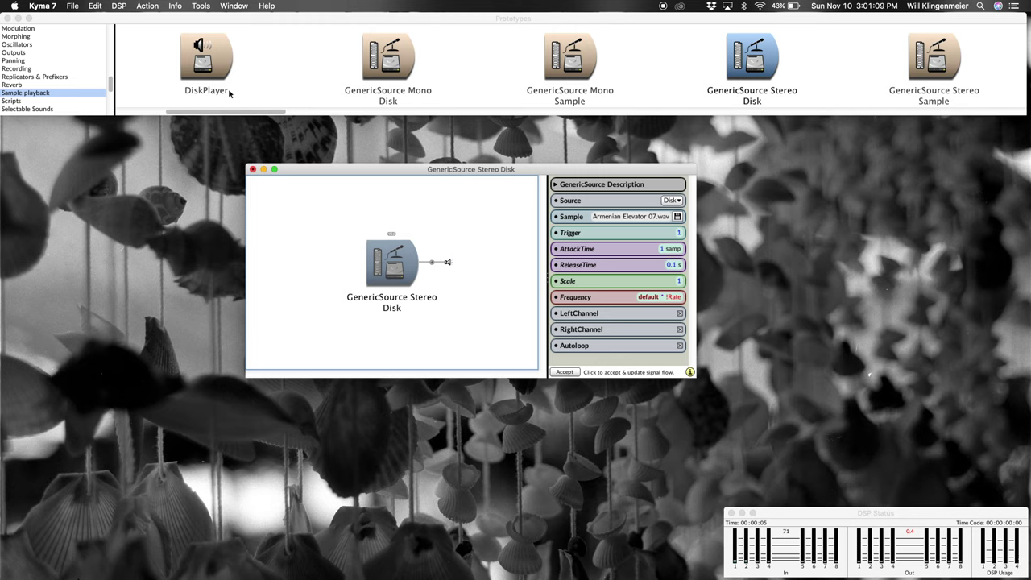
pyautogui.click(148, 7)
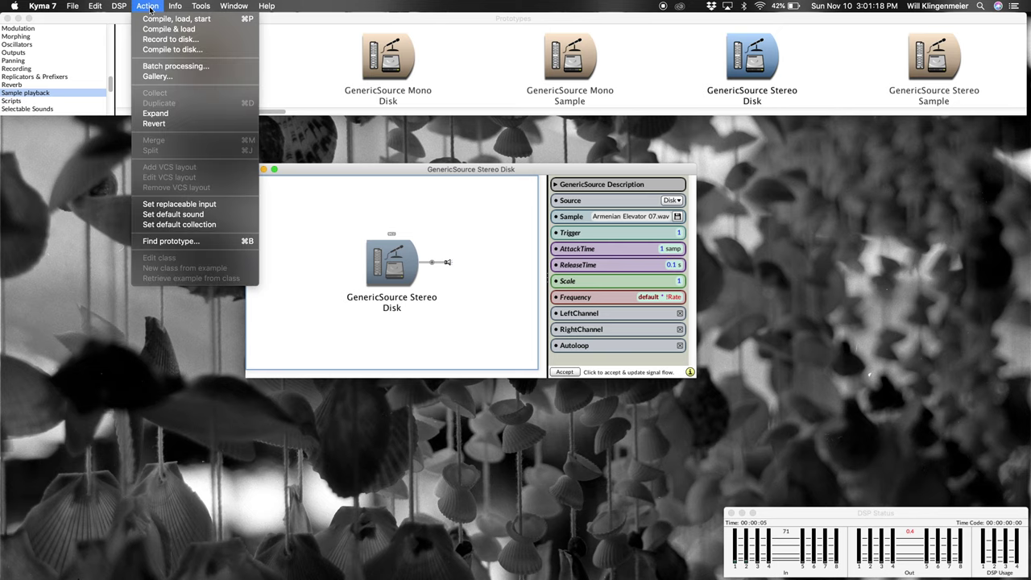
pyautogui.click(148, 8)
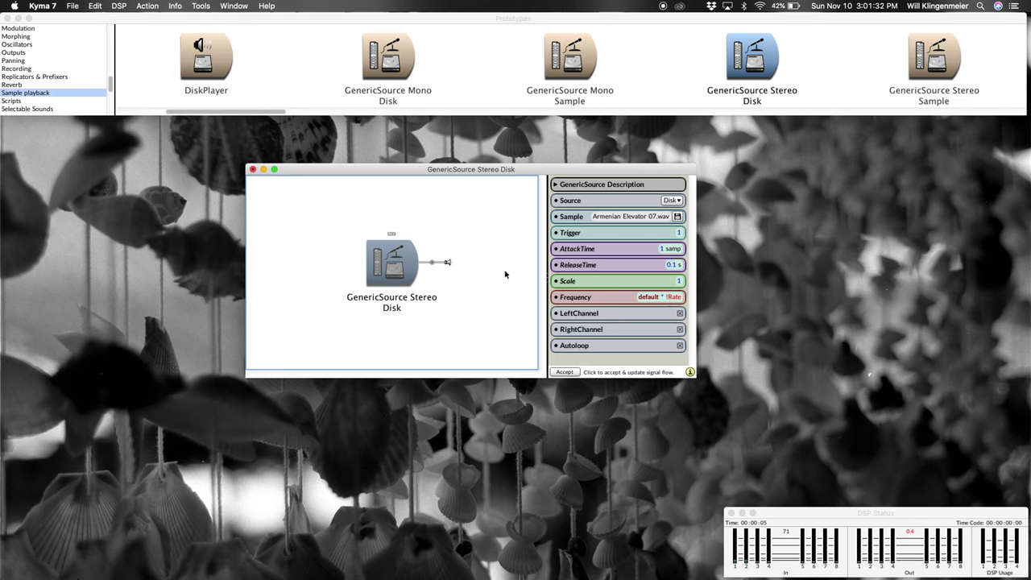
# Show the Live, RAM and Disk sample source choices for the sound.
pyautogui.click(149, 7)
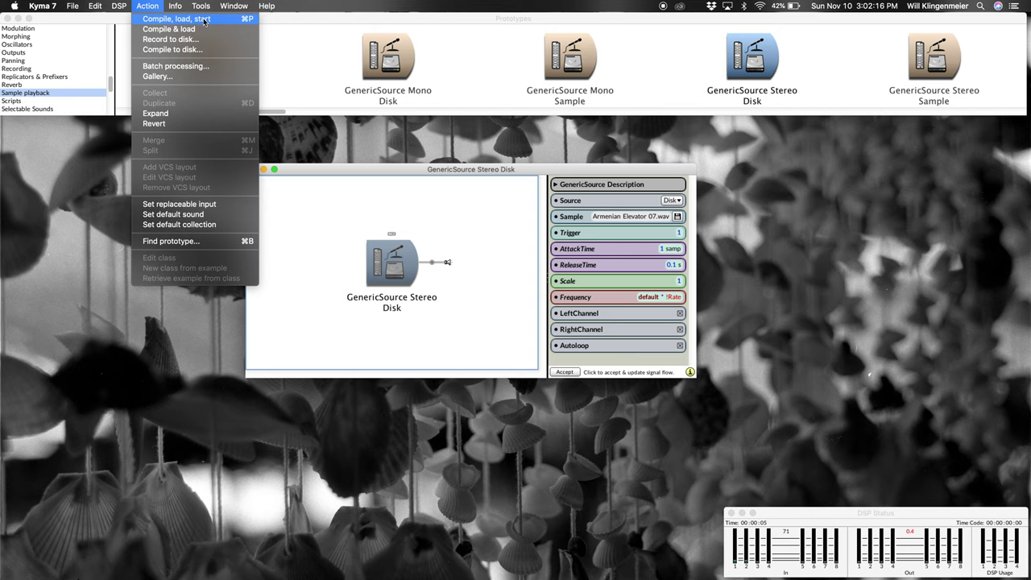
pyautogui.click(146, 6)
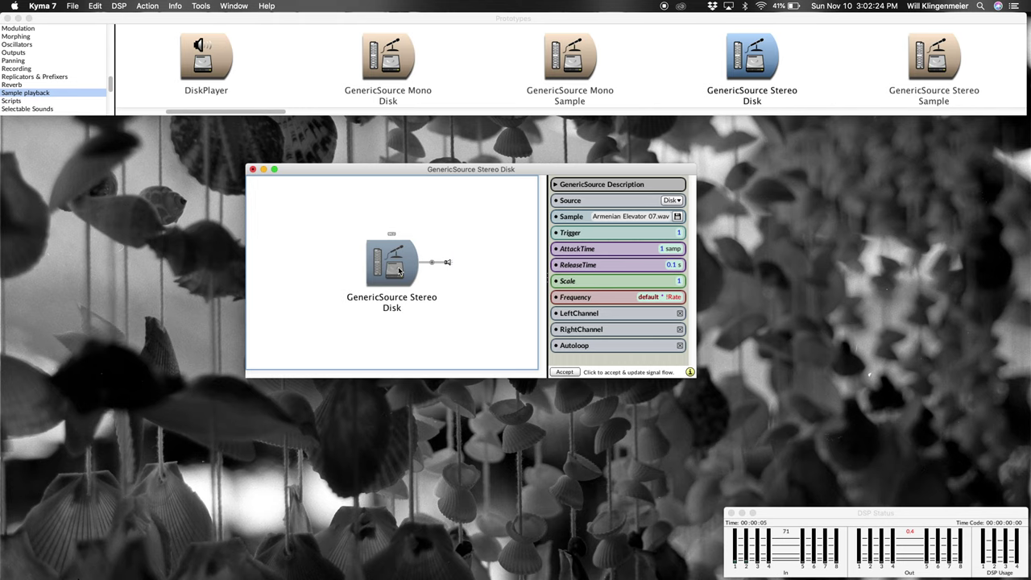
pyautogui.click(669, 199)
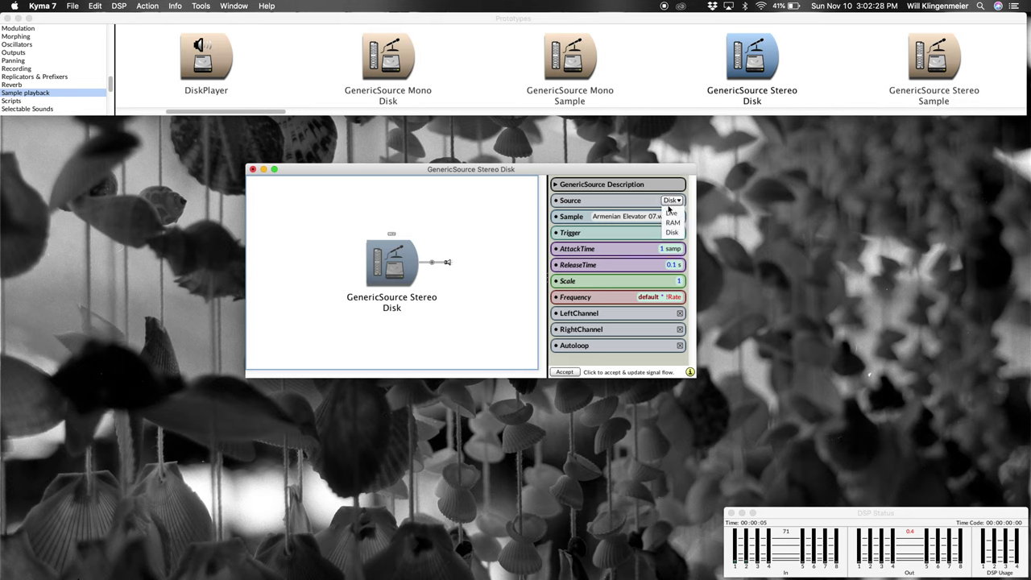
# Switch the sample source to RAM, keeping Armenian Elevator 07.wav.
pyautogui.click(672, 223)
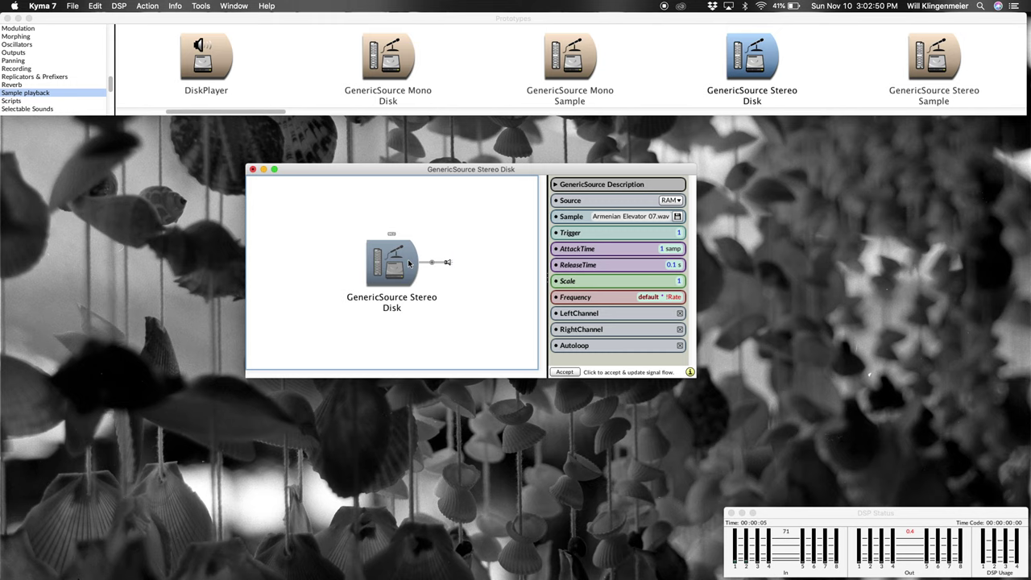
# Compile, load and start the GenericSource Stereo Disk sound with its RAM source.
pyautogui.click(387, 256)
pyautogui.click(147, 7)
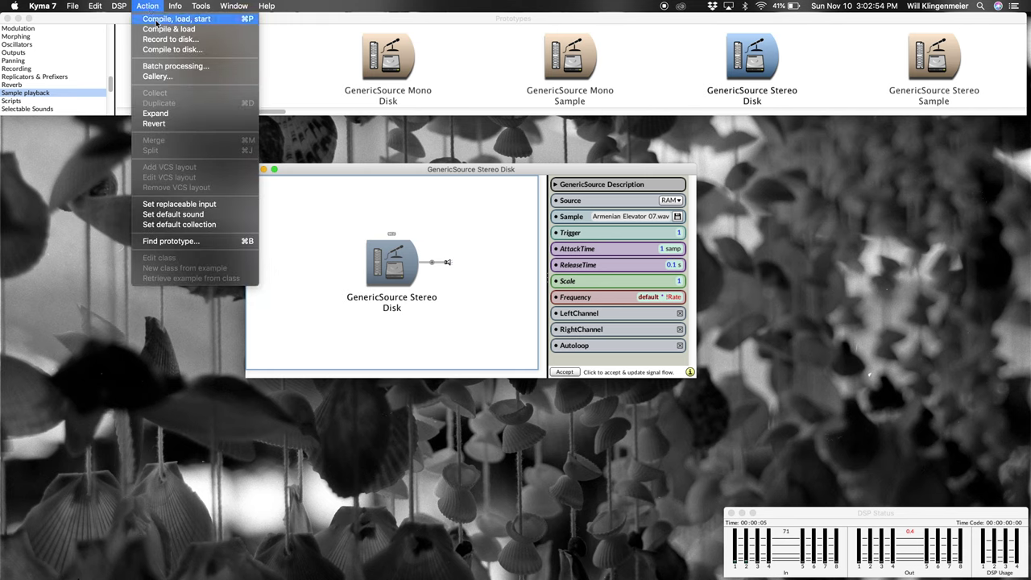
pyautogui.click(156, 20)
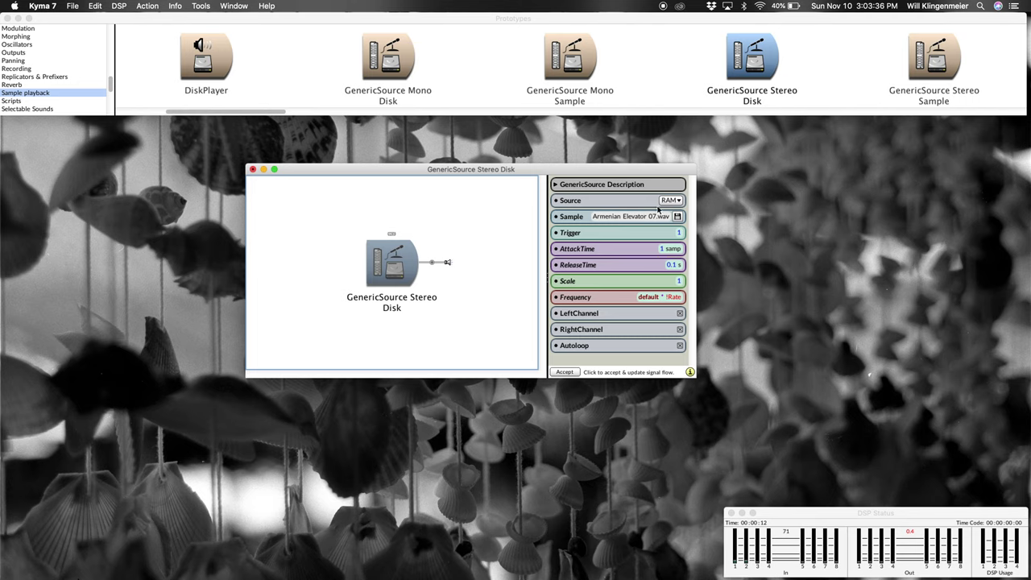
# Confirm the sample source stays on RAM for the GenericSource Stereo Disk sound.
pyautogui.click(671, 202)
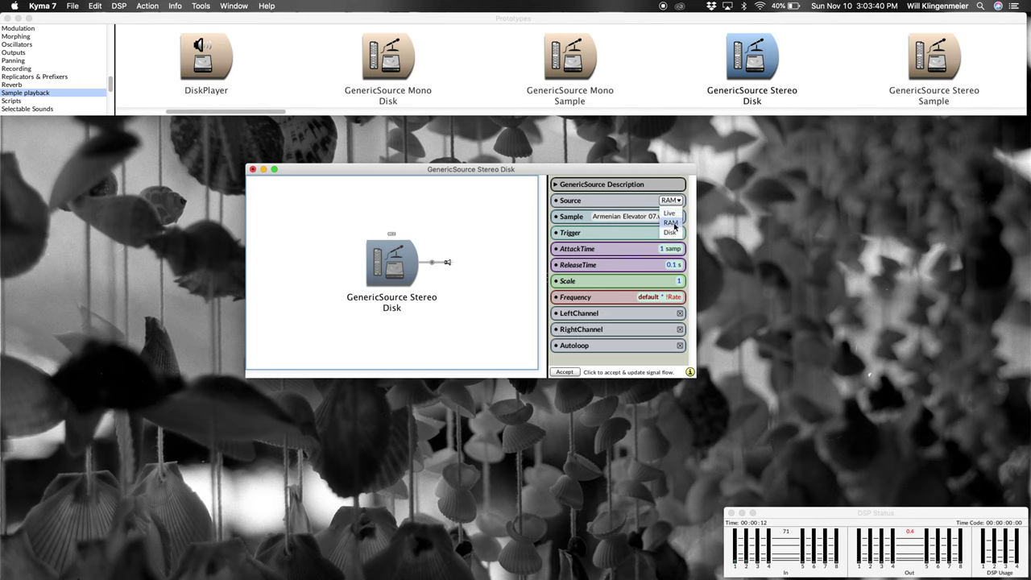
pyautogui.click(469, 207)
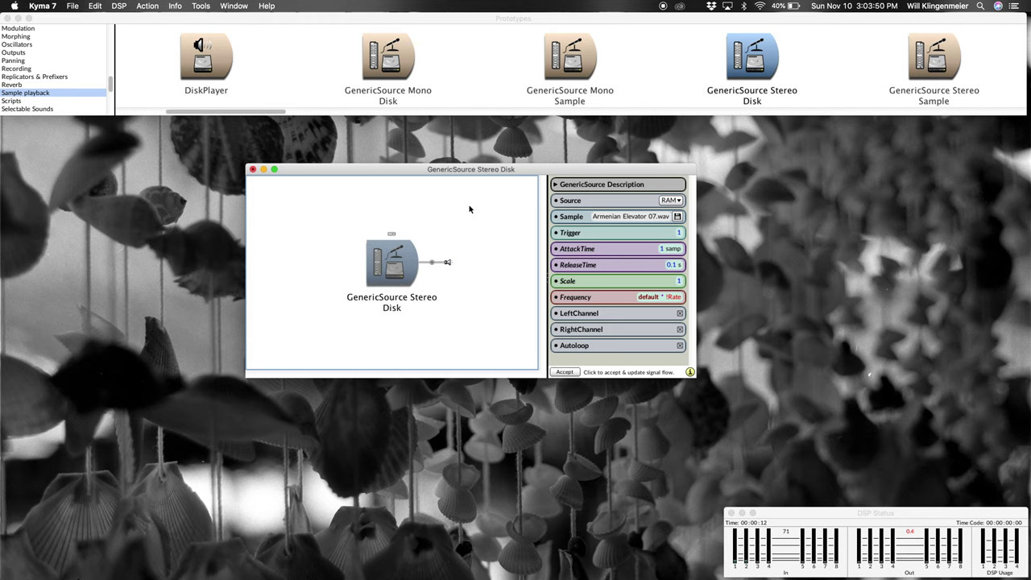
pyautogui.click(149, 5)
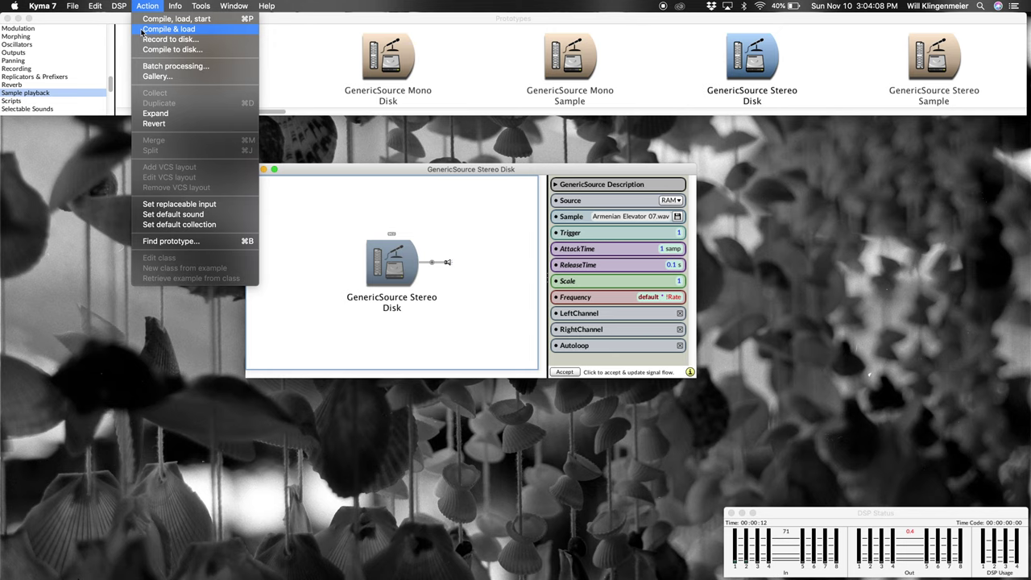
# Compile and load the RAM-sourced sound onto the DSP without starting it.
pyautogui.click(141, 30)
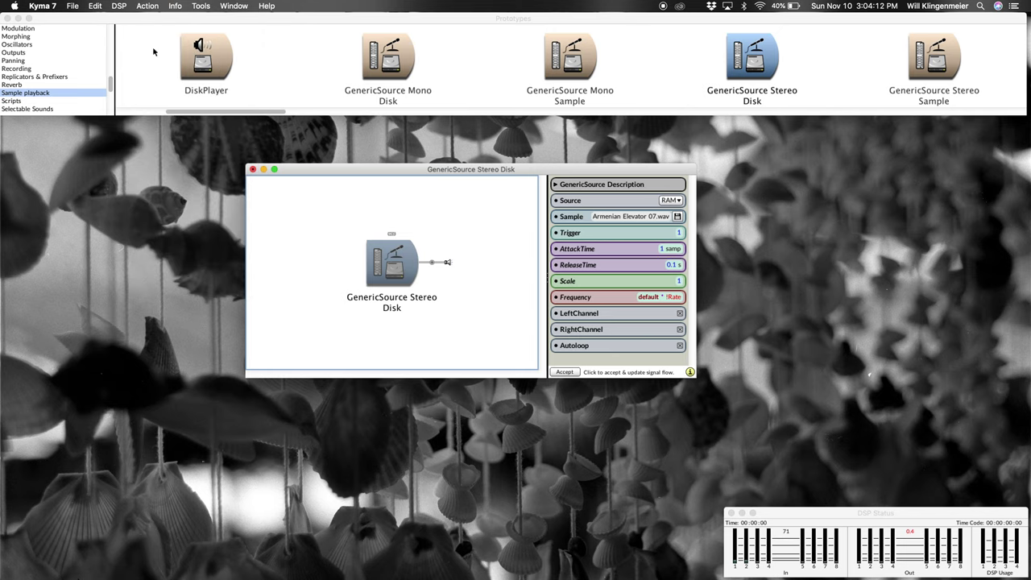
# Restart the loaded sound so it plays from the beginning on the DSP.
pyautogui.click(148, 8)
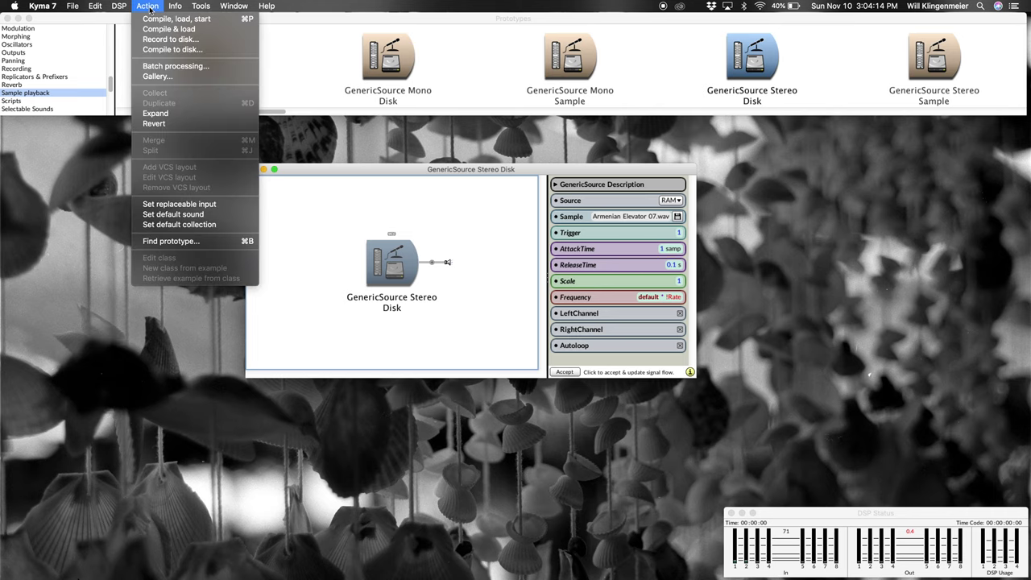
pyautogui.moveTo(121, 8)
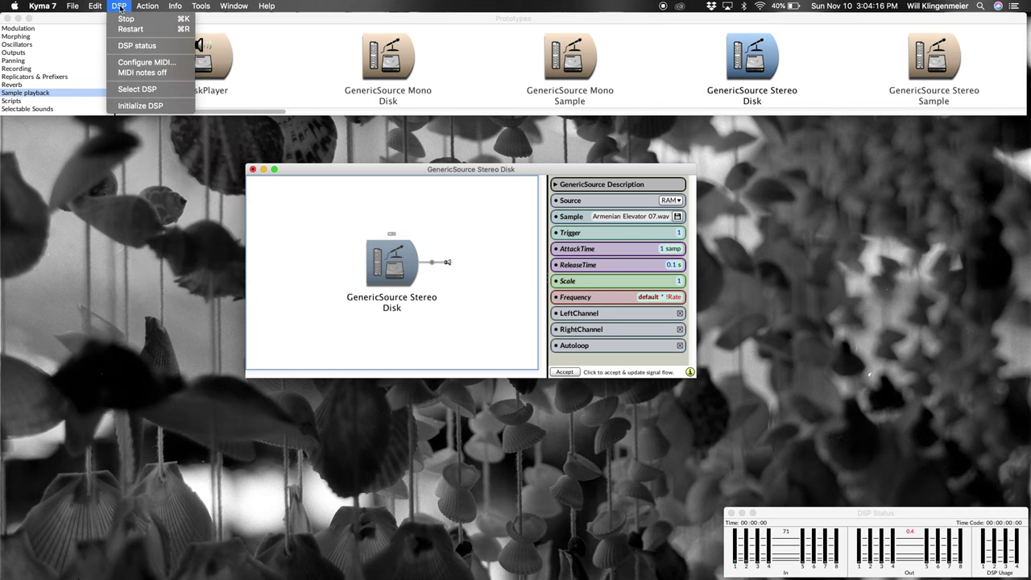
pyautogui.click(147, 33)
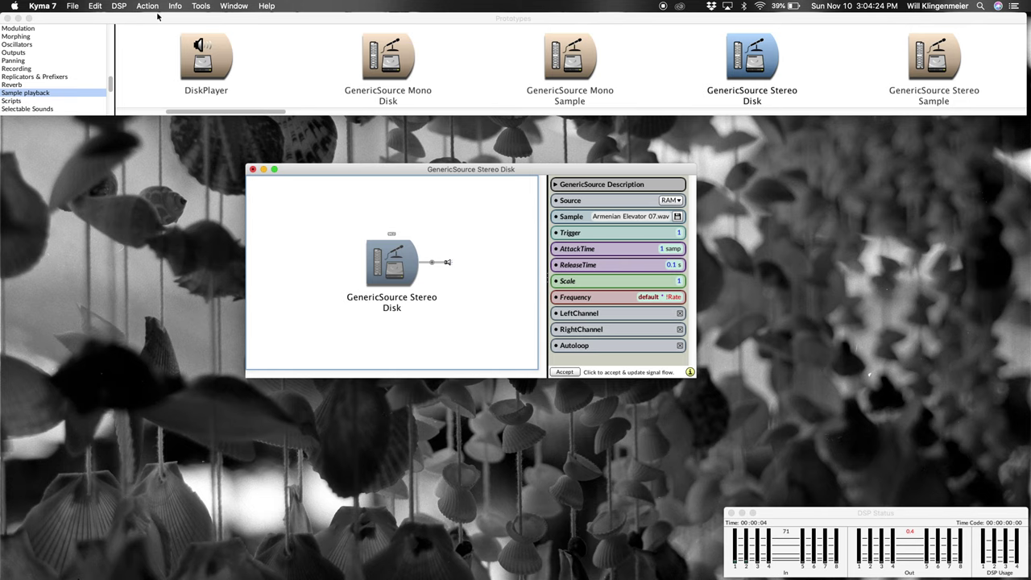
# Compile the sound to disk as Compile Test v1 on the Desktop, replacing the existing file.
pyautogui.click(148, 7)
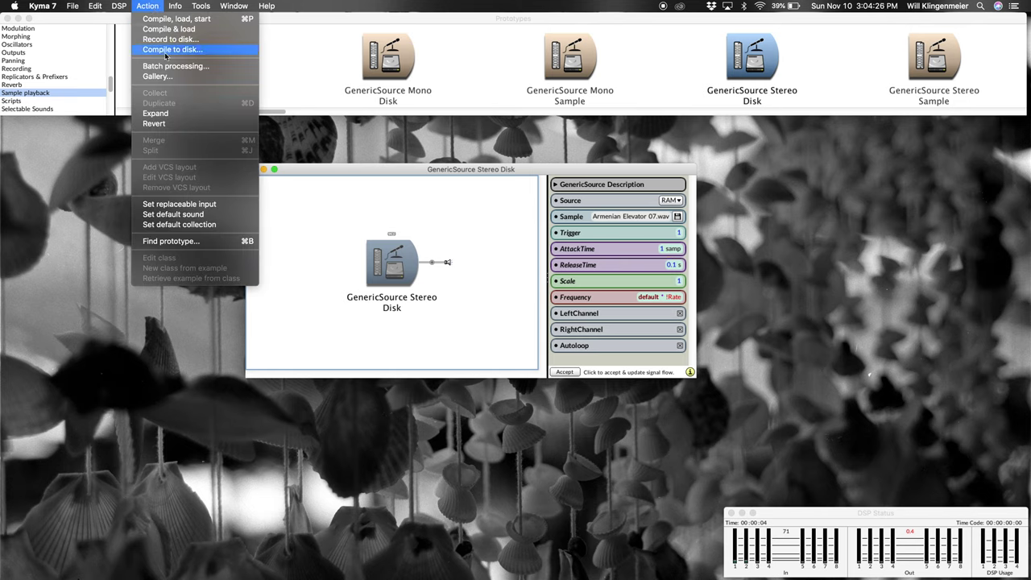
pyautogui.click(171, 52)
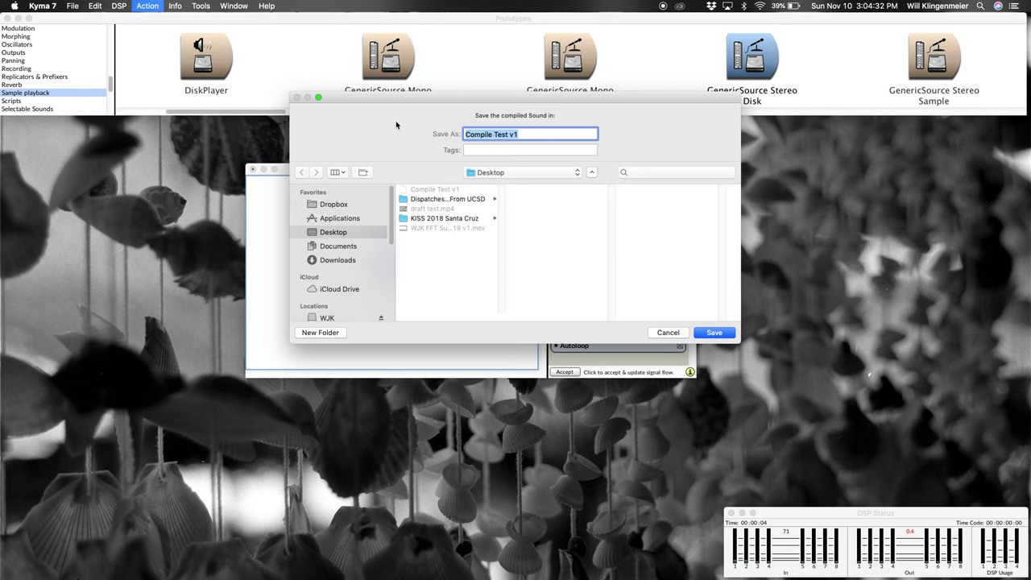
pyautogui.click(721, 332)
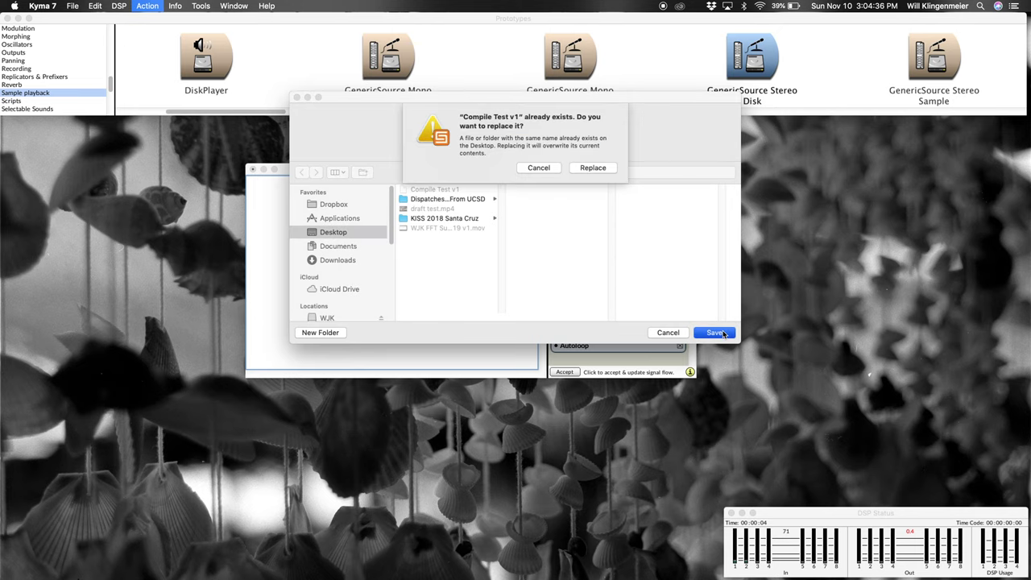
pyautogui.click(603, 171)
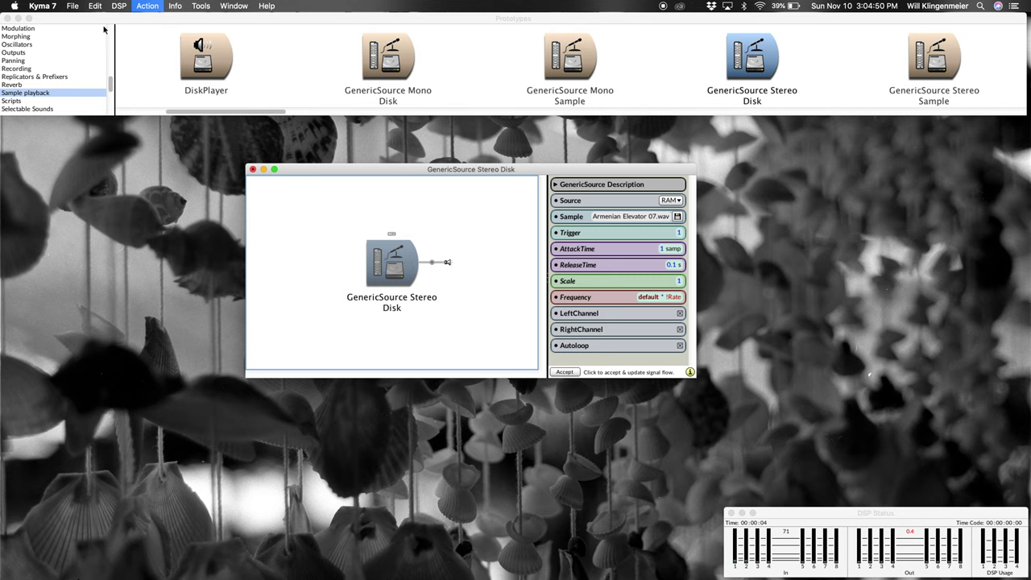
pyautogui.click(73, 5)
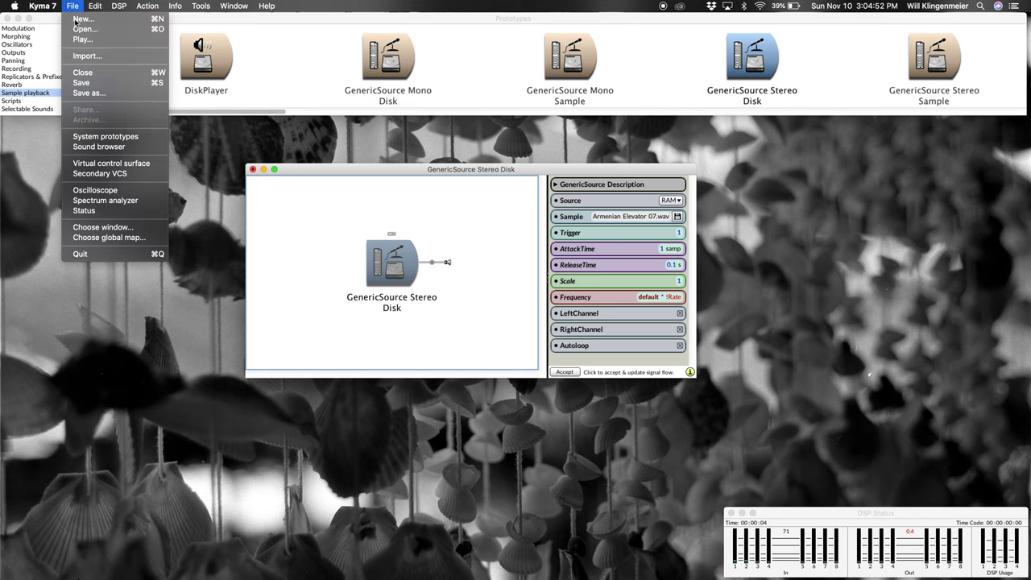
# Play the compiled Compile Test v1 file from the Desktop through File > Play.
pyautogui.click(89, 42)
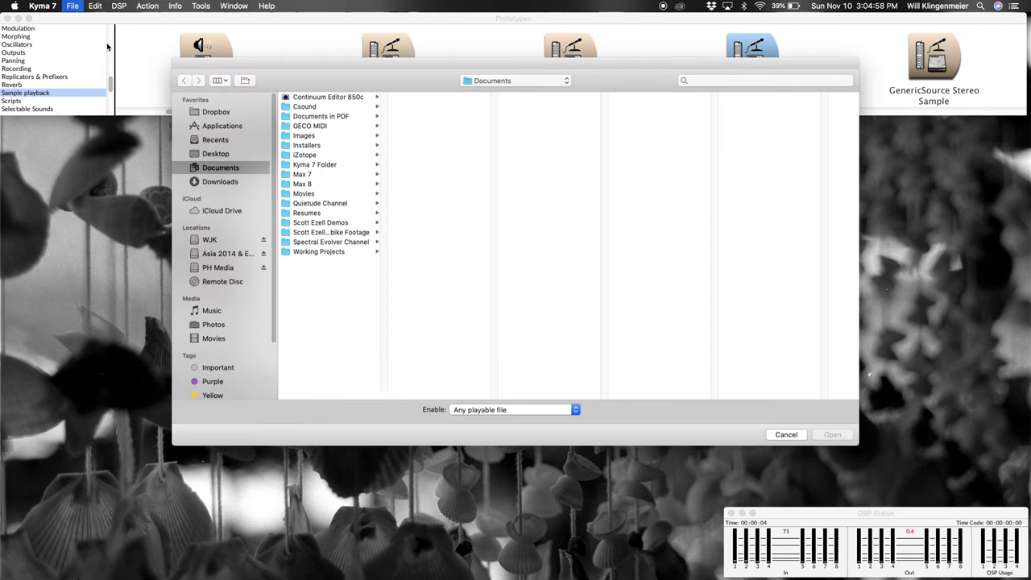
pyautogui.click(217, 155)
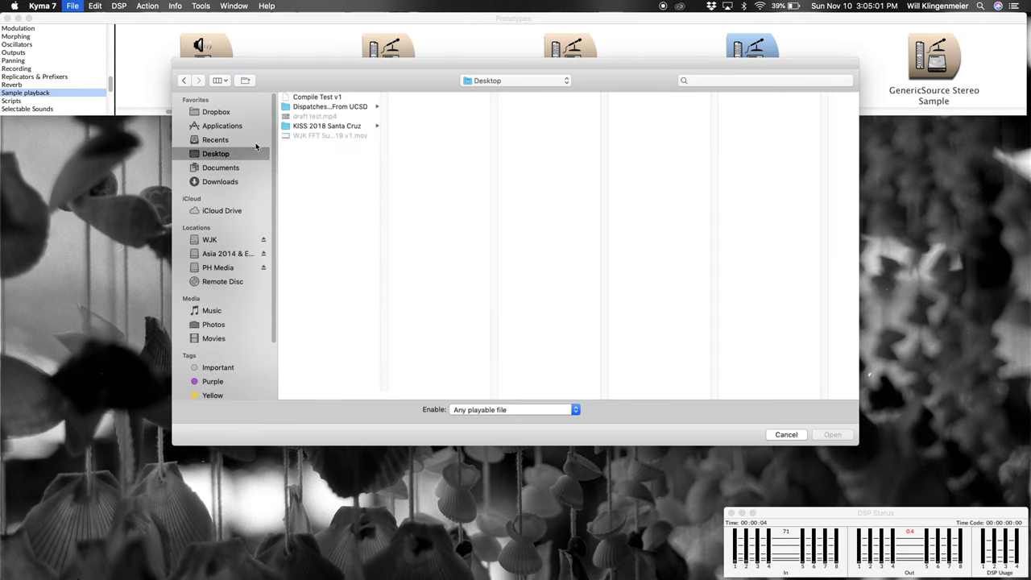
pyautogui.click(321, 98)
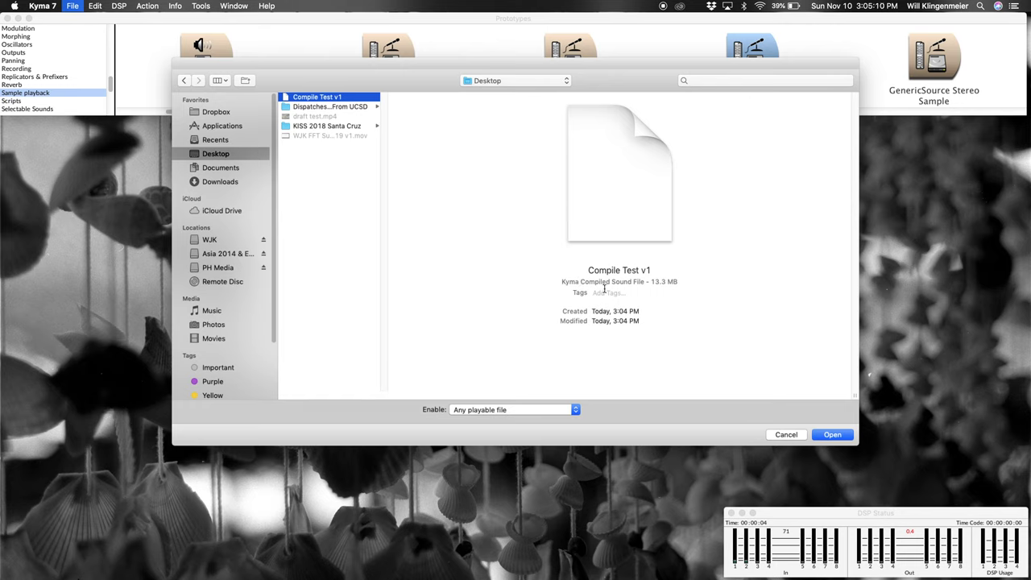
pyautogui.click(831, 435)
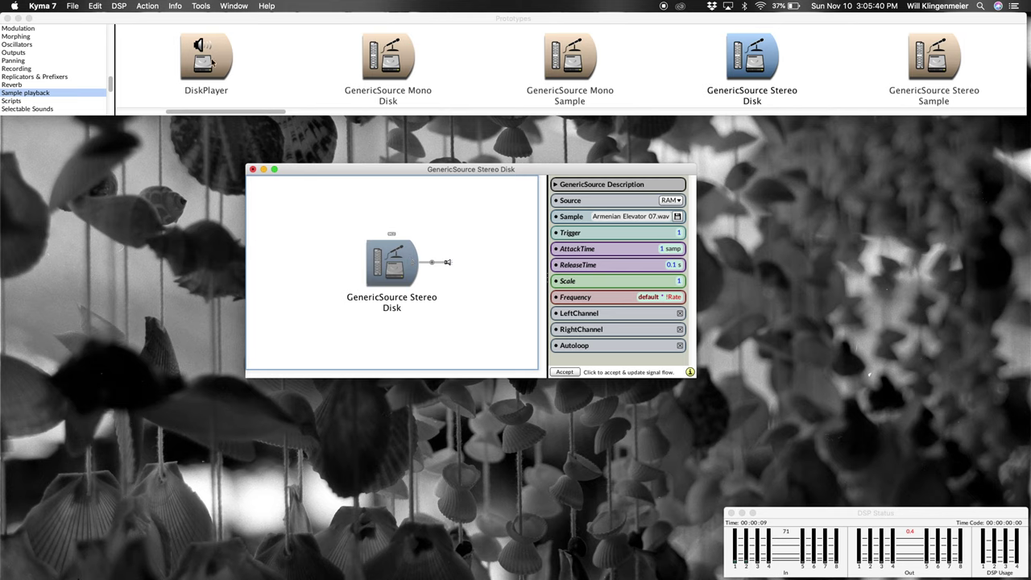
pyautogui.click(141, 5)
pyautogui.click(142, 6)
pyautogui.click(44, 6)
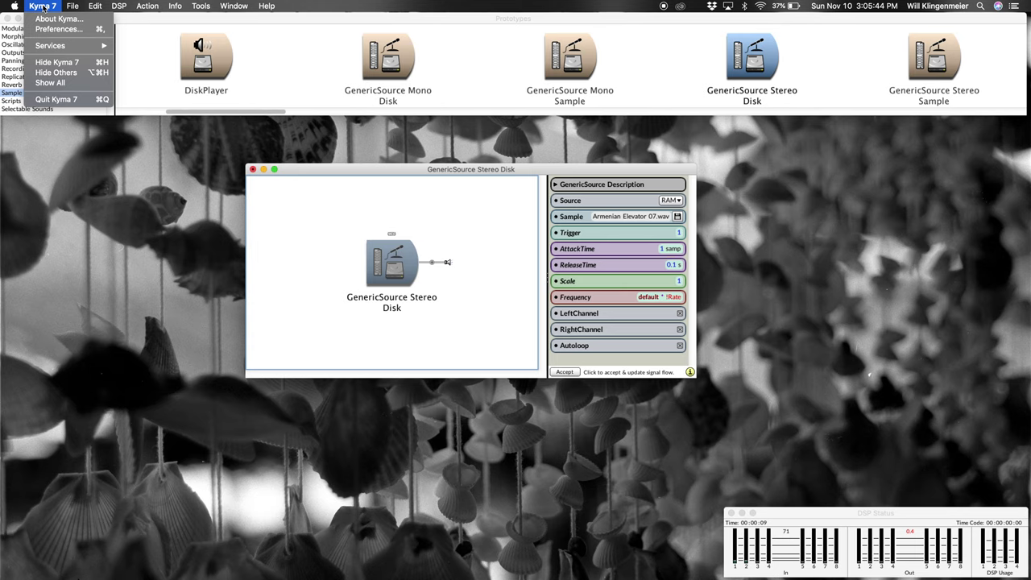
pyautogui.click(49, 31)
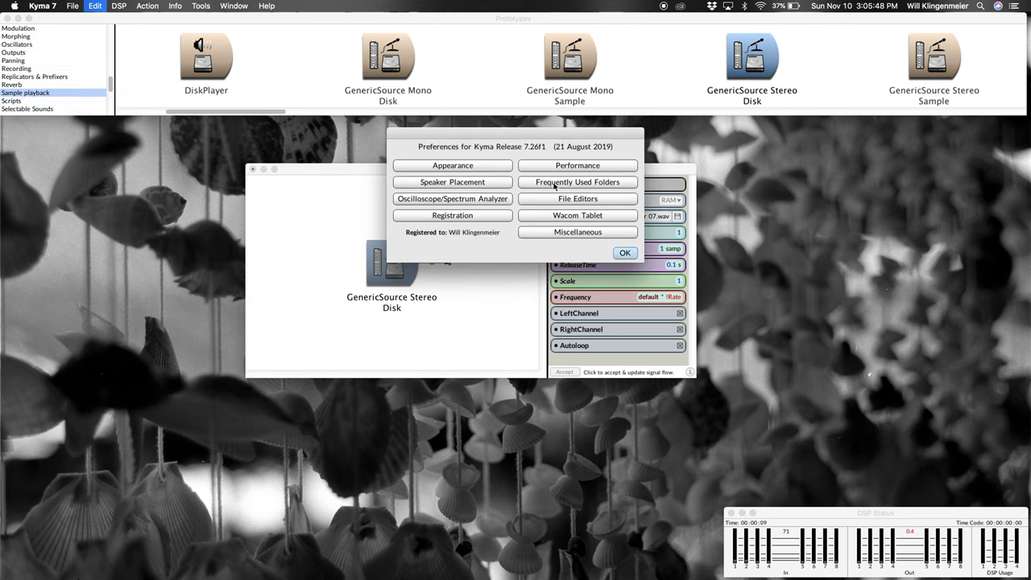
pyautogui.click(554, 184)
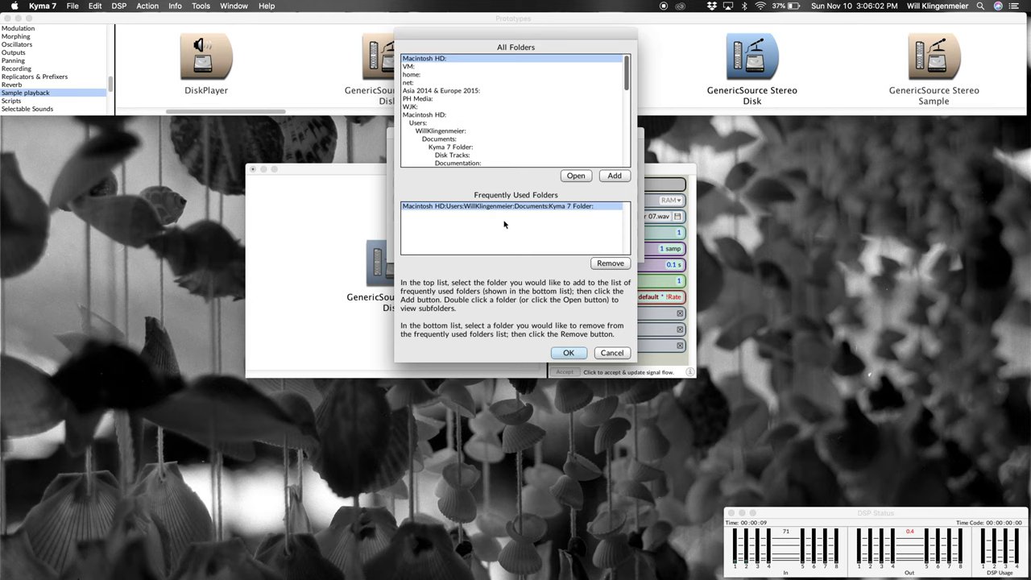
pyautogui.click(612, 353)
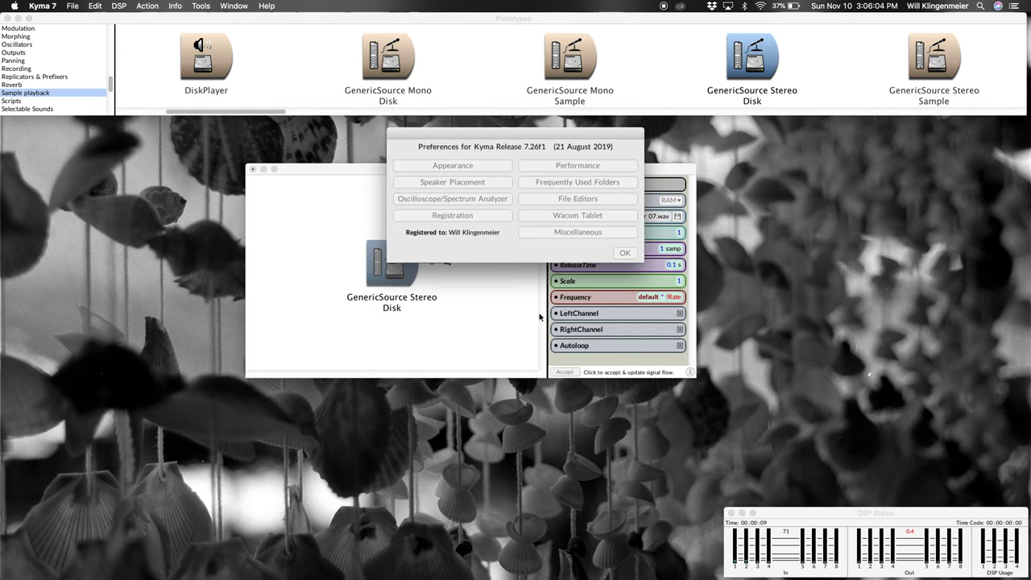
pyautogui.click(620, 254)
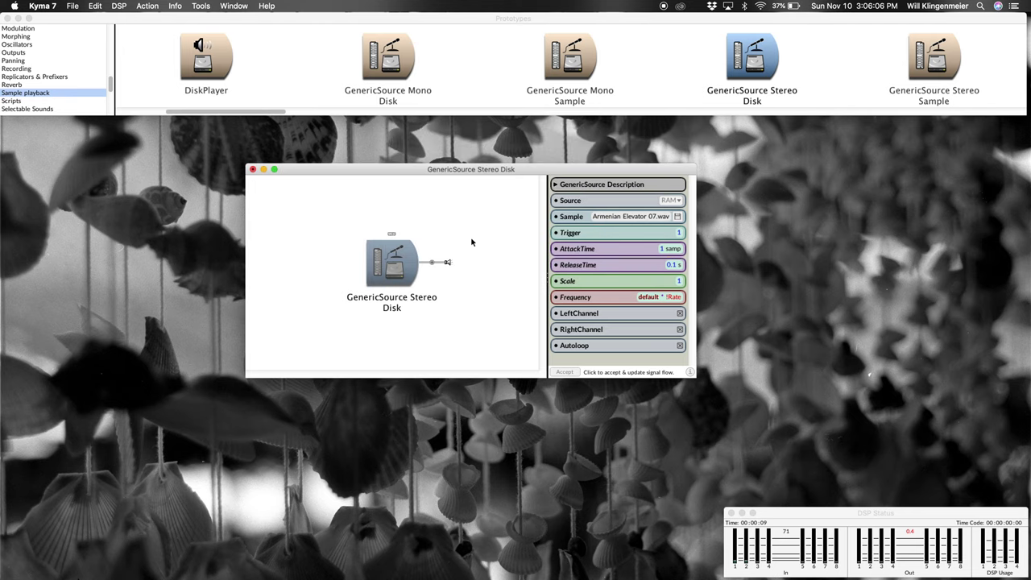